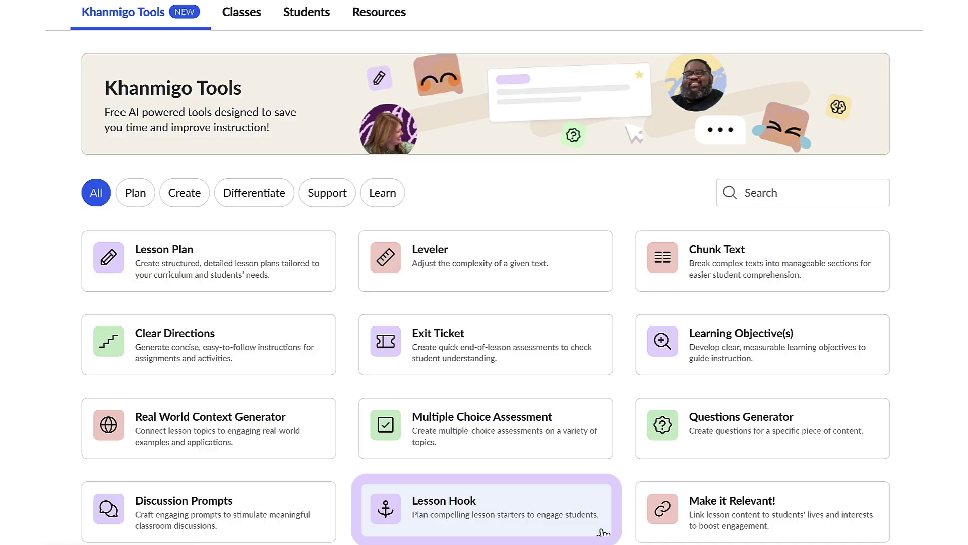
Generate lesson hooks for a 7th grade lesson on 'Two-step inequalities'.
{"action": "left_click", "coordinate": [604, 534]}
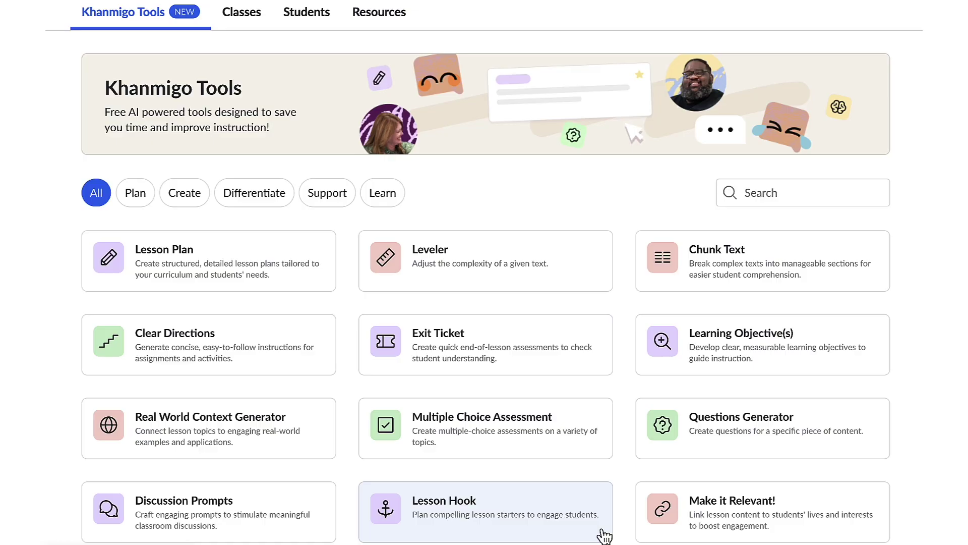
{"action": "left_click", "coordinate": [604, 536]}
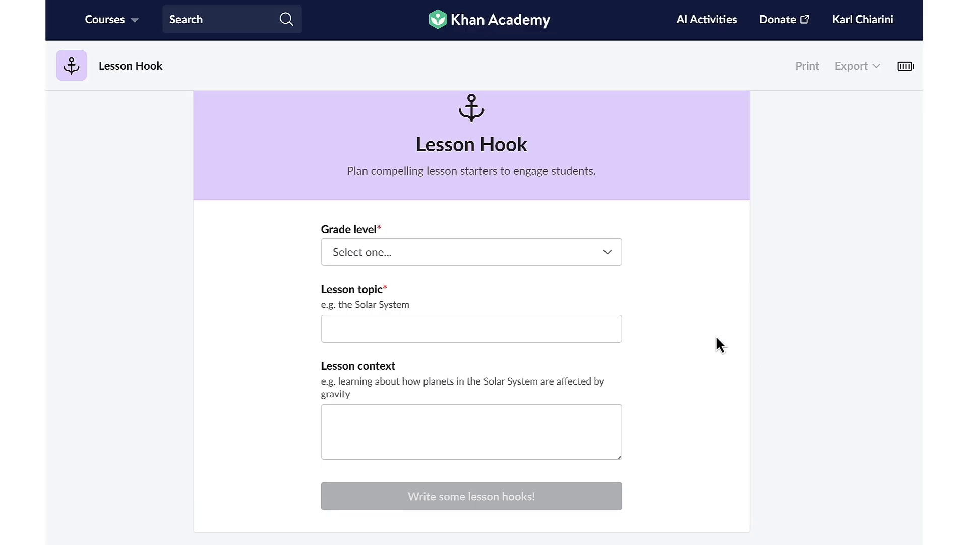
{"action": "left_click", "coordinate": [613, 253]}
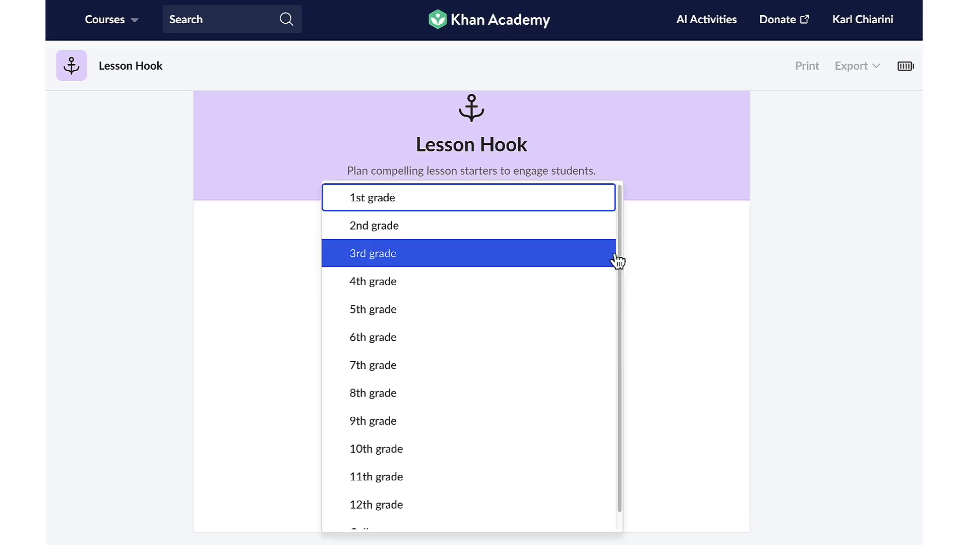
{"action": "left_click", "coordinate": [526, 365]}
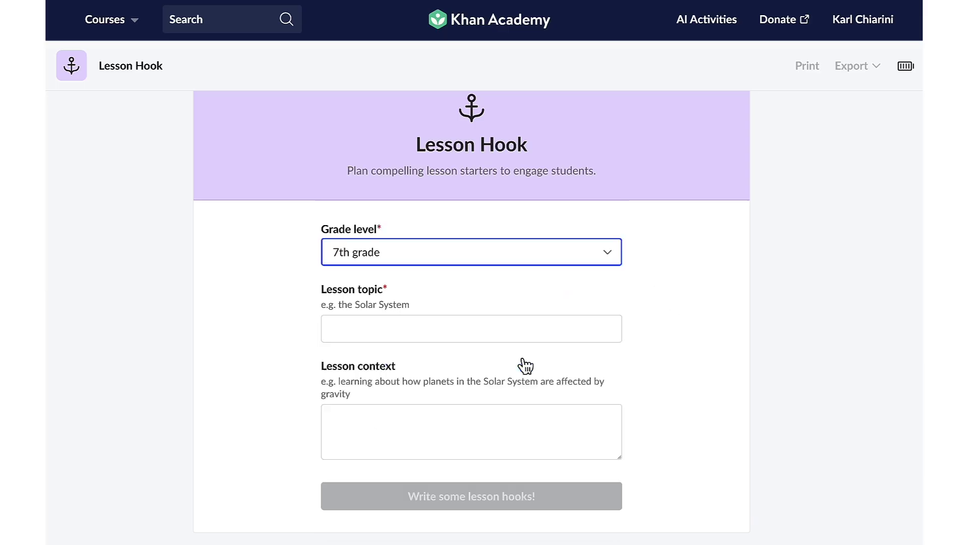
{"action": "left_click", "coordinate": [589, 324]}
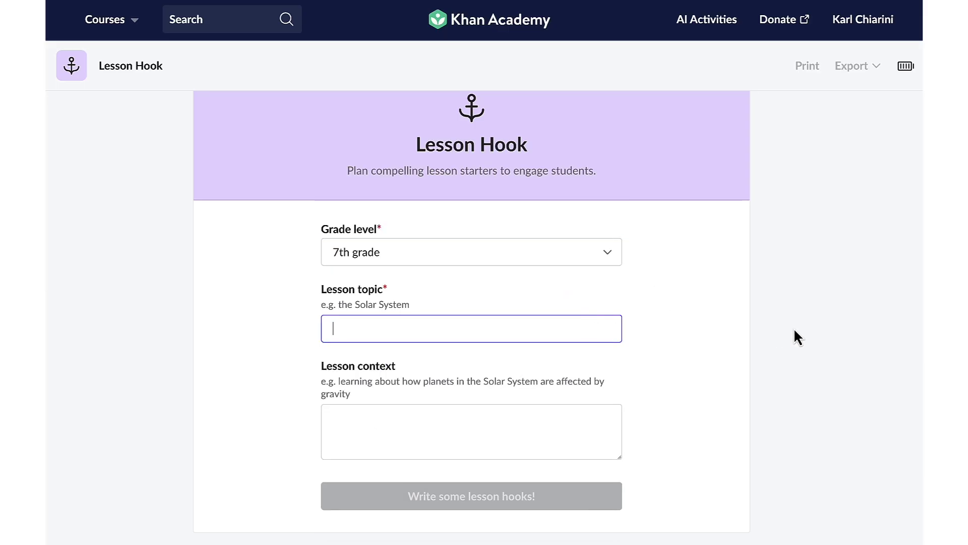
{"action": "type", "text": "Two-step inequalities"}
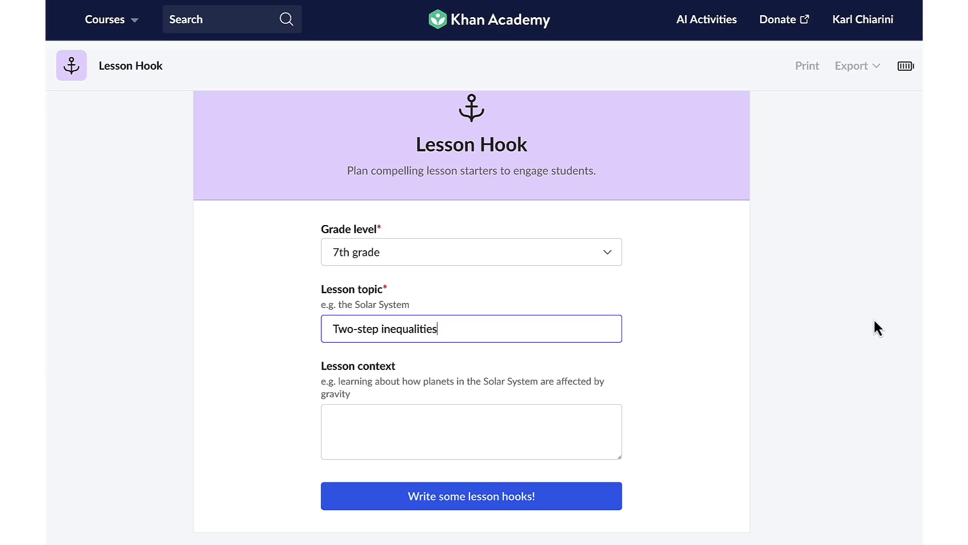
{"action": "left_click", "coordinate": [565, 496]}
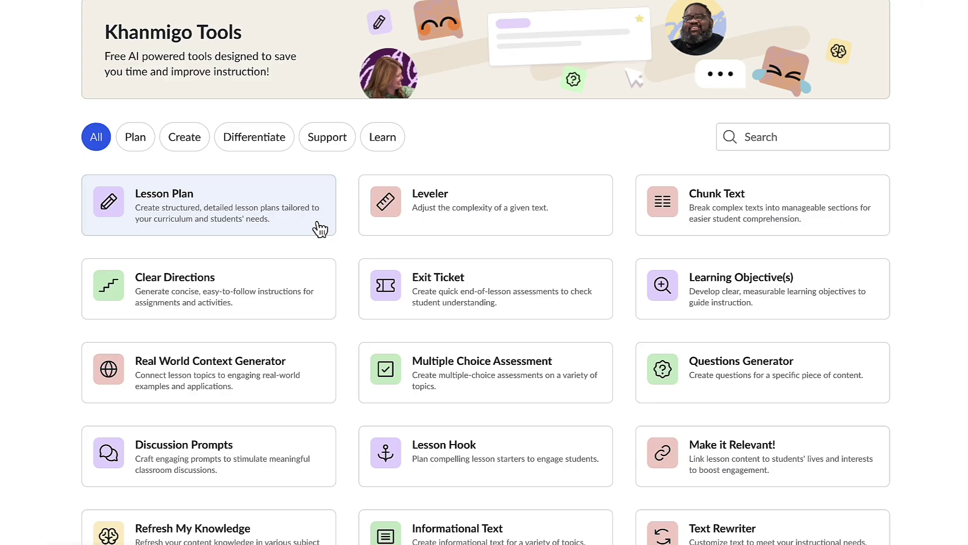
Start a Lesson Plan with the 7th grade 'Two-step inequalities' (MA.8.AR.2.2) skill as topic.
{"action": "left_click", "coordinate": [320, 228]}
{"action": "left_click", "coordinate": [319, 229]}
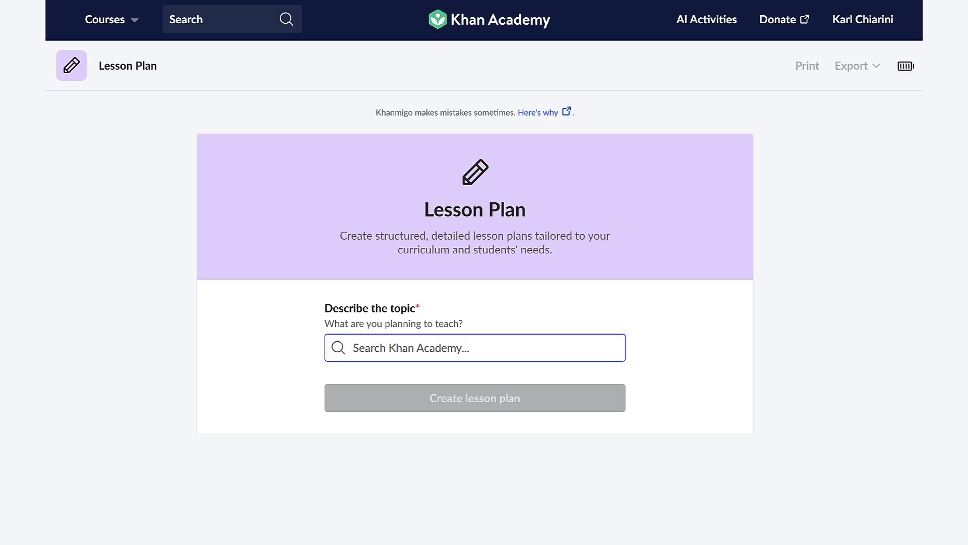
{"action": "type", "text": "Two-step inequalities"}
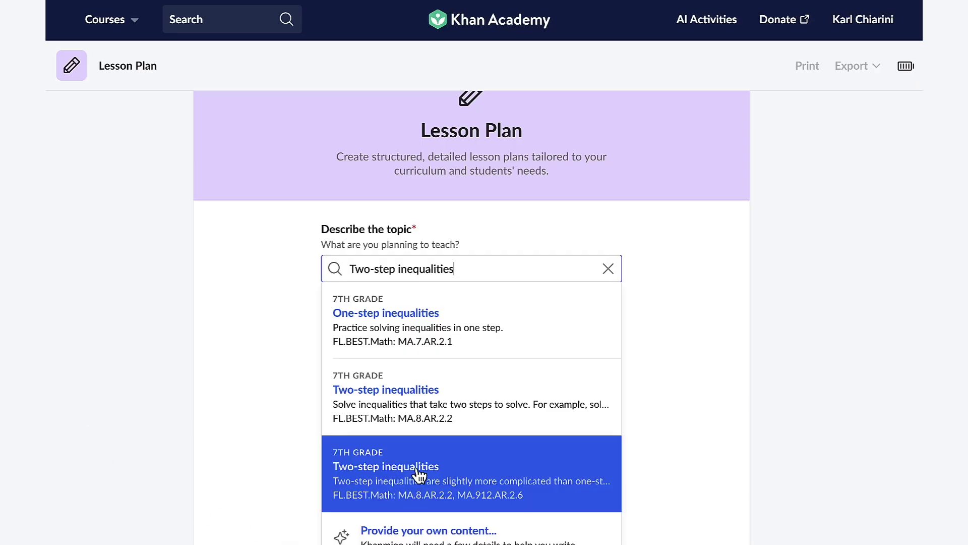
{"action": "left_click", "coordinate": [427, 416]}
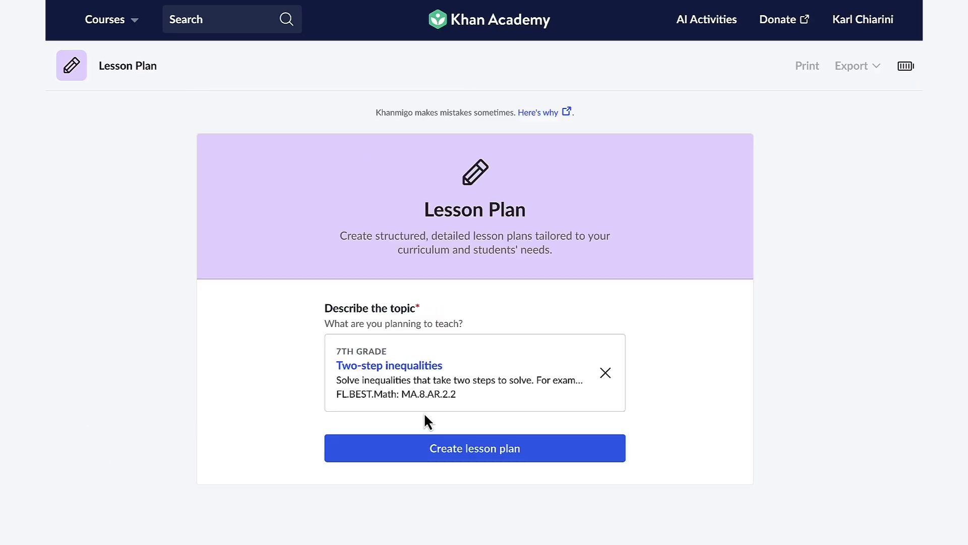
Create the 'Two-step inequalities' lesson plan and review its objectives, standards and activities.
{"action": "left_click", "coordinate": [585, 448]}
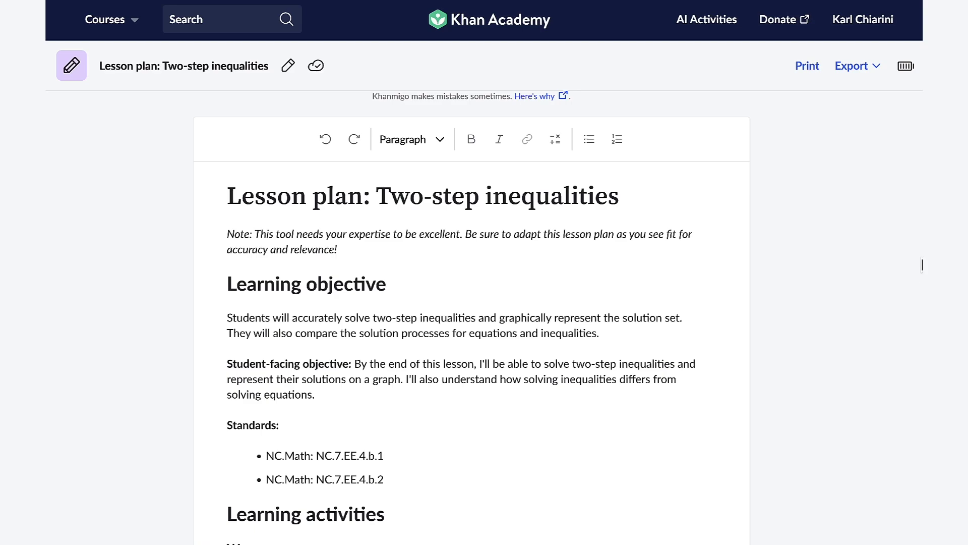
{"action": "scroll", "coordinate": [902, 271], "scroll_direction": "down", "scroll_amount": 5}
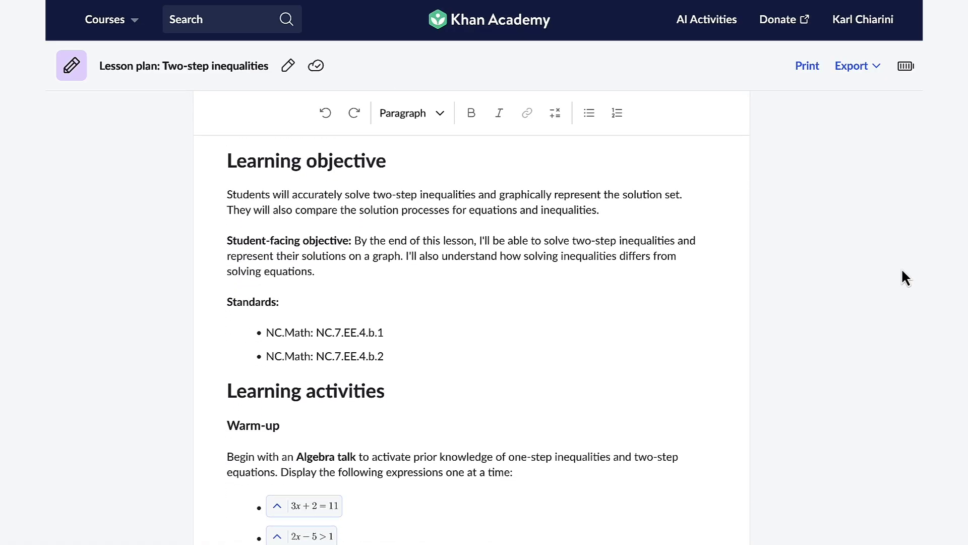
{"action": "scroll", "coordinate": [903, 272], "scroll_direction": "down", "scroll_amount": 5}
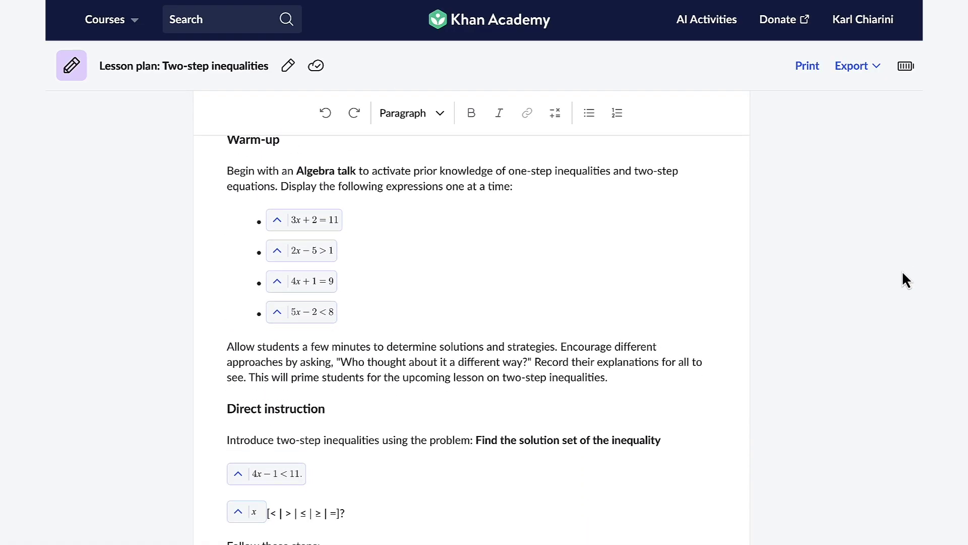
{"action": "scroll", "coordinate": [906, 280], "scroll_direction": "down", "scroll_amount": 2}
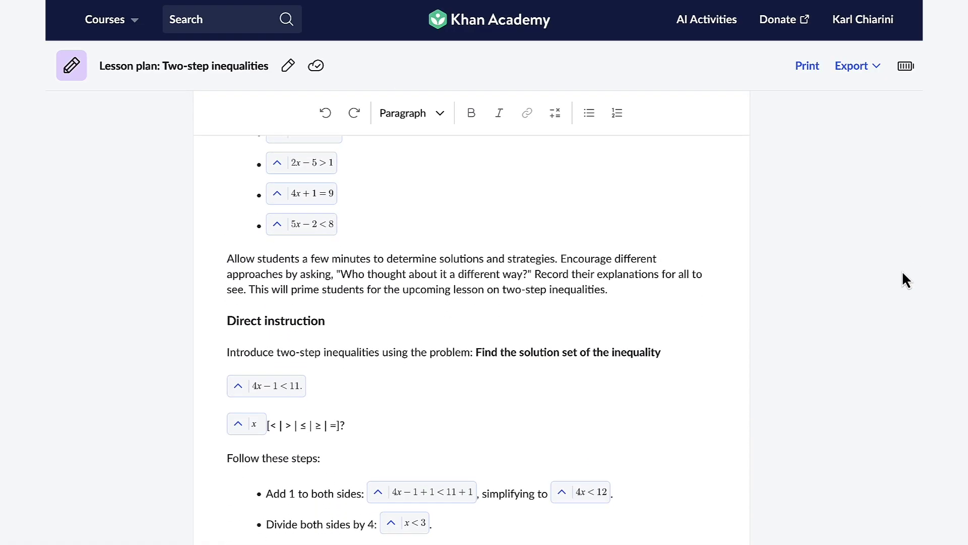
{"action": "scroll", "coordinate": [902, 273], "scroll_direction": "up", "scroll_amount": 4}
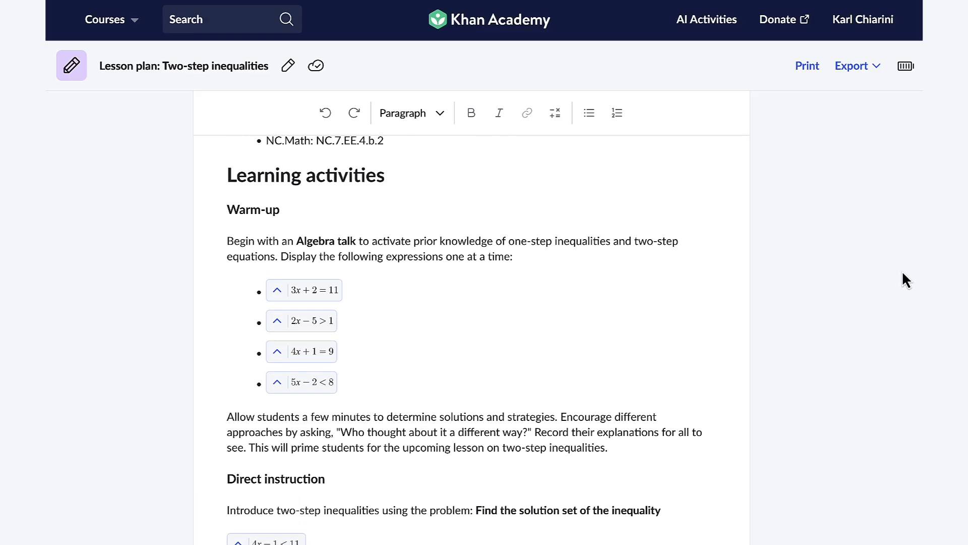
{"action": "scroll", "coordinate": [902, 271], "scroll_direction": "up", "scroll_amount": 1}
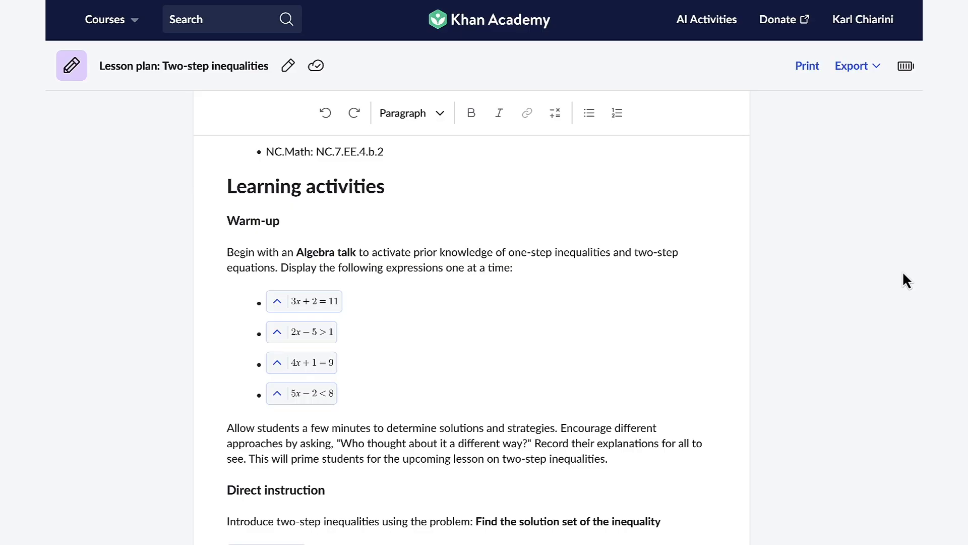
{"action": "mouse_move", "coordinate": [215, 263]}
Have Khanmigo rewrite the warm-up paragraph to open with a True or False activity.
{"action": "left_click", "coordinate": [215, 263]}
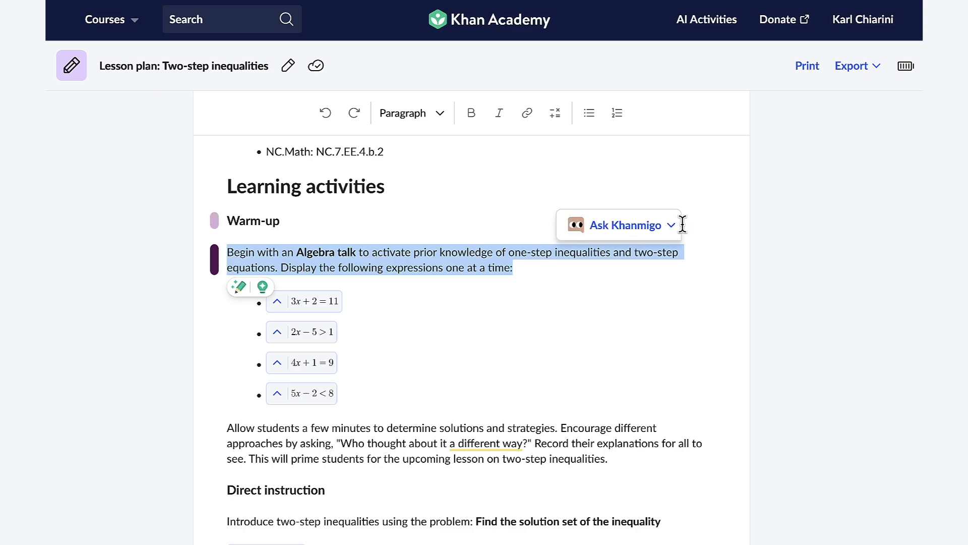
{"action": "left_click", "coordinate": [673, 227]}
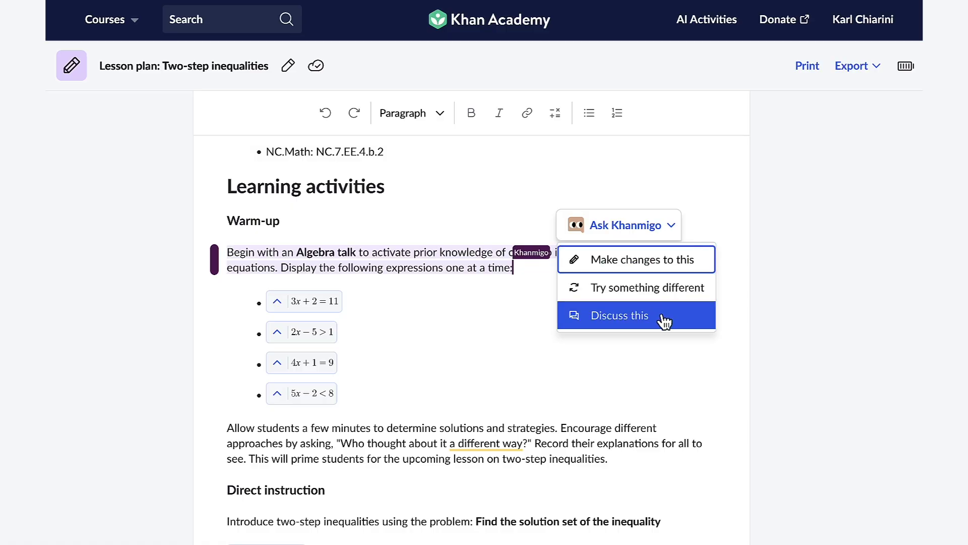
{"action": "left_click", "coordinate": [706, 299]}
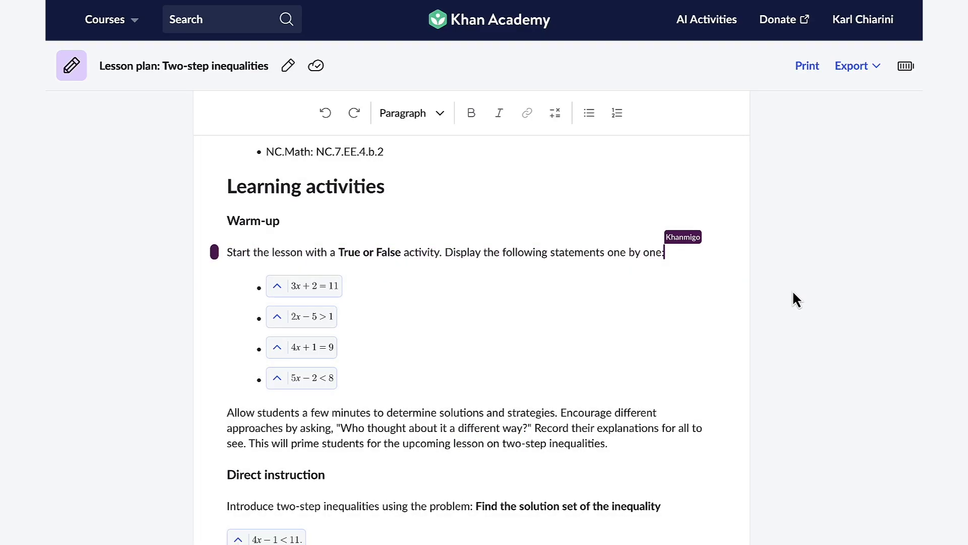
{"action": "scroll", "coordinate": [796, 298], "scroll_direction": "up", "scroll_amount": 7}
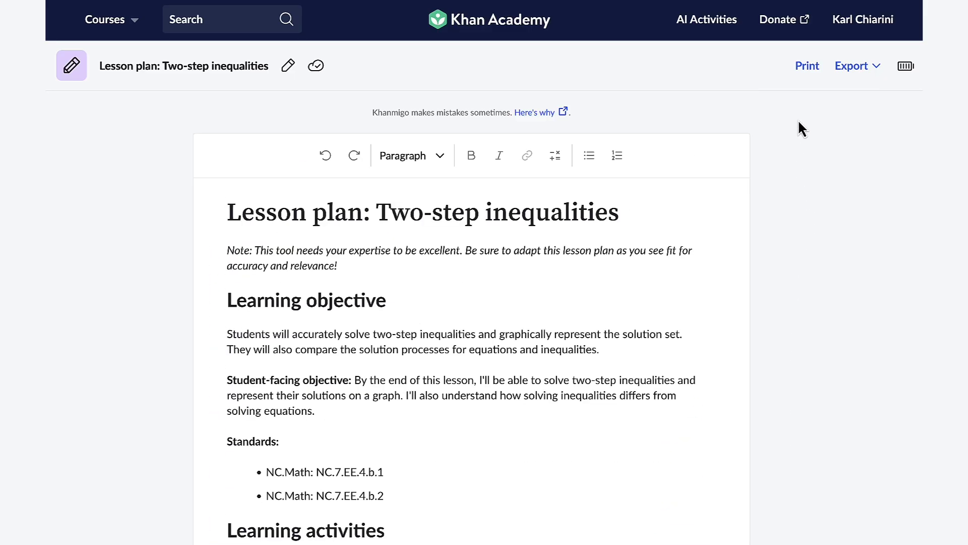
Export the lesson plan to Google Drive.
{"action": "left_click", "coordinate": [877, 70]}
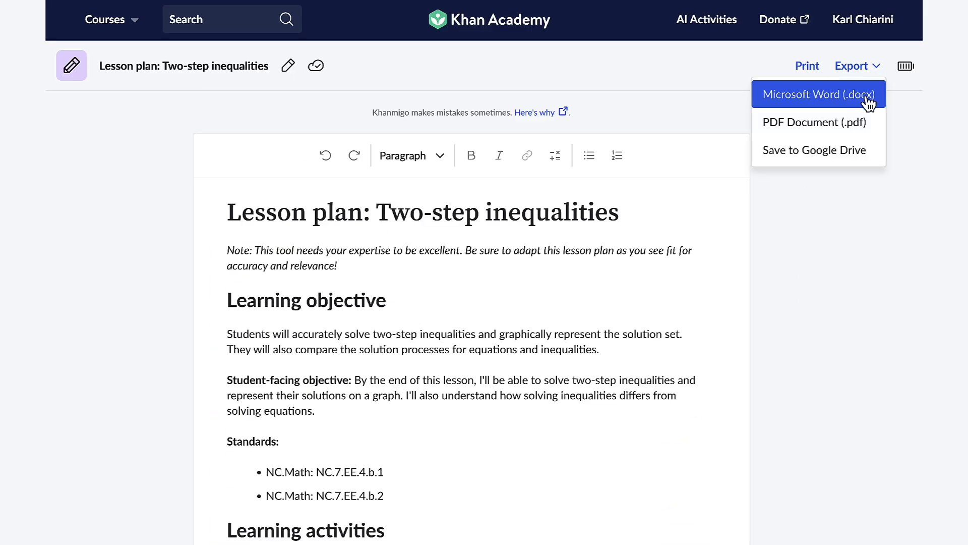
{"action": "left_click", "coordinate": [857, 156]}
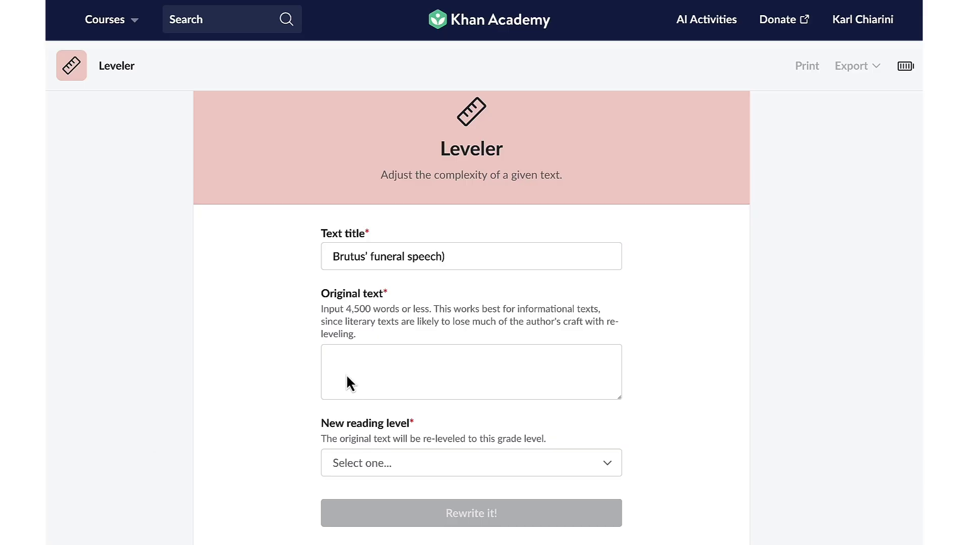
Remove the stray parenthesis from the 'Brutus' funeral speech' title and paste in the speech text.
{"action": "left_click", "coordinate": [335, 362]}
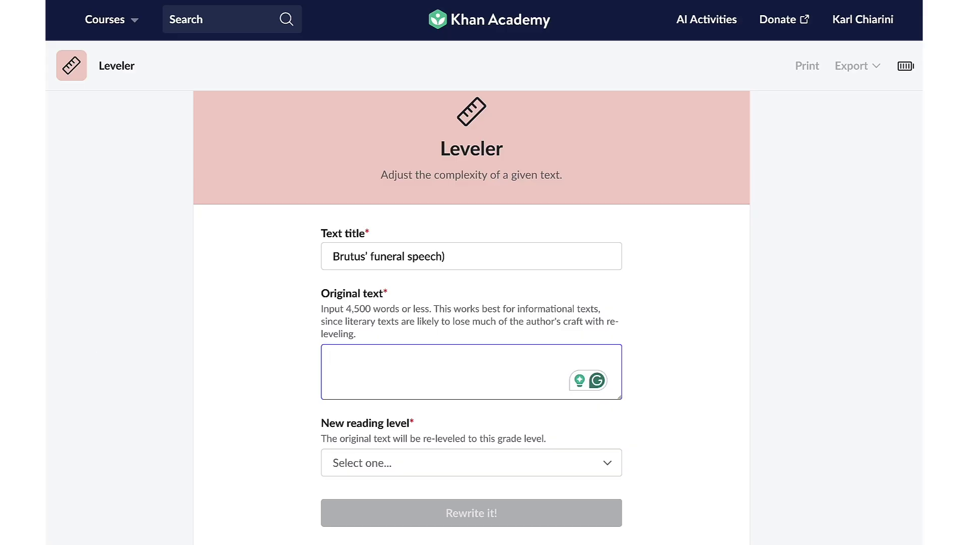
{"action": "left_click", "coordinate": [445, 260]}
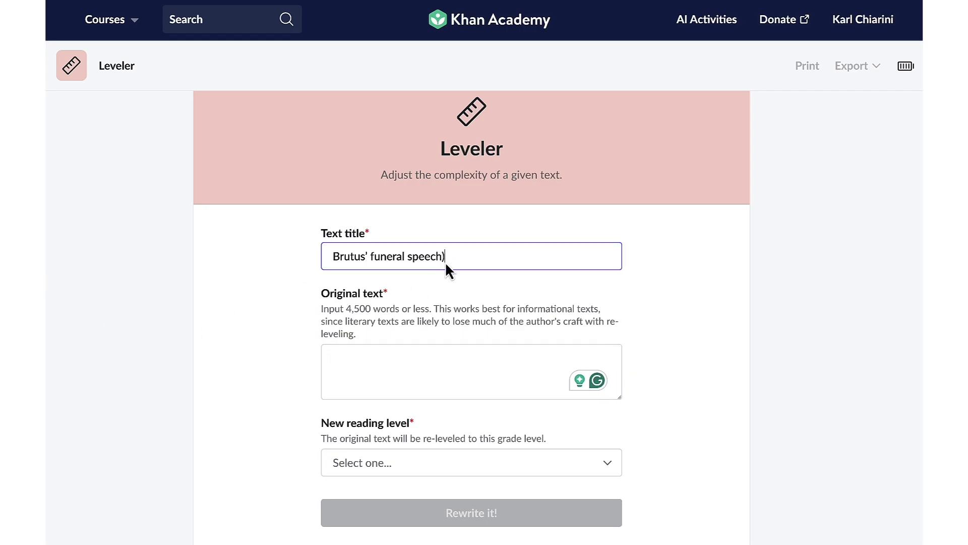
{"action": "key", "text": "BackSpace"}
{"action": "left_click", "coordinate": [357, 352]}
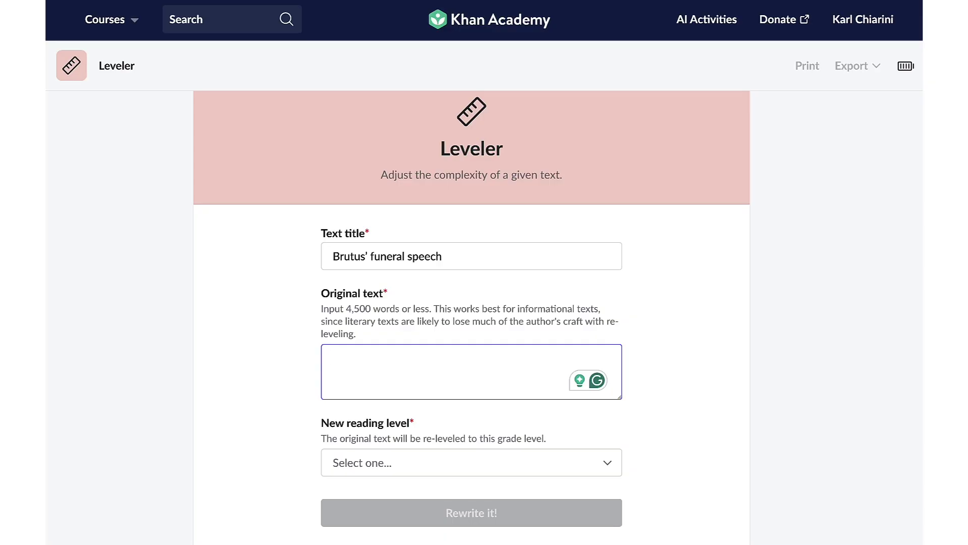
{"action": "key", "text": "ctrl+v"}
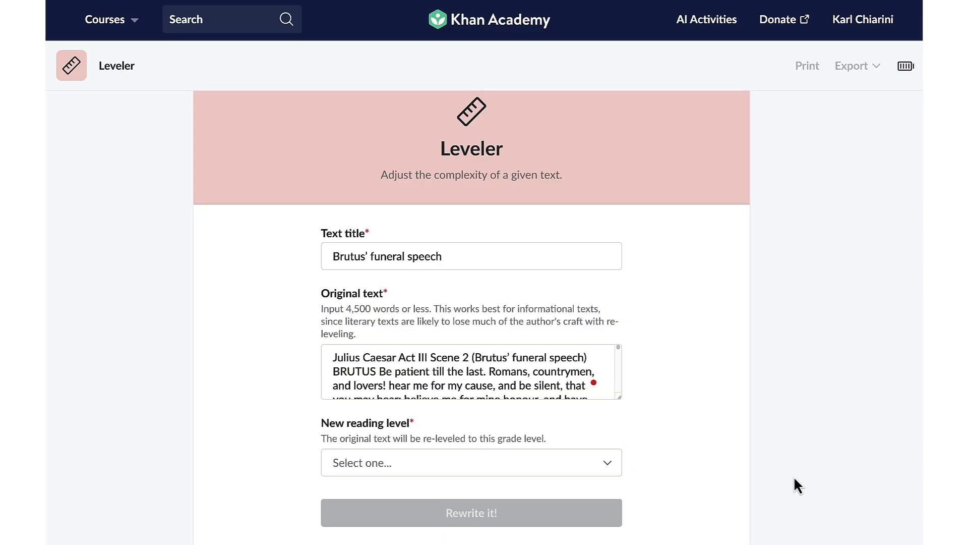
Rewrite the Brutus funeral speech at a 7th grade reading level.
{"action": "left_click", "coordinate": [613, 465]}
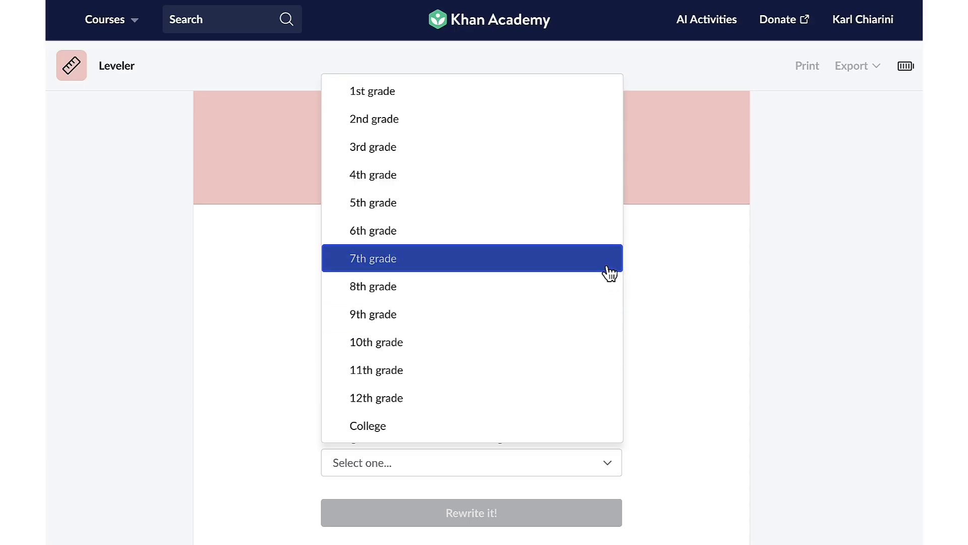
{"action": "left_click", "coordinate": [610, 272]}
{"action": "scroll", "coordinate": [808, 385], "scroll_direction": "down", "scroll_amount": 1}
{"action": "left_click", "coordinate": [585, 498]}
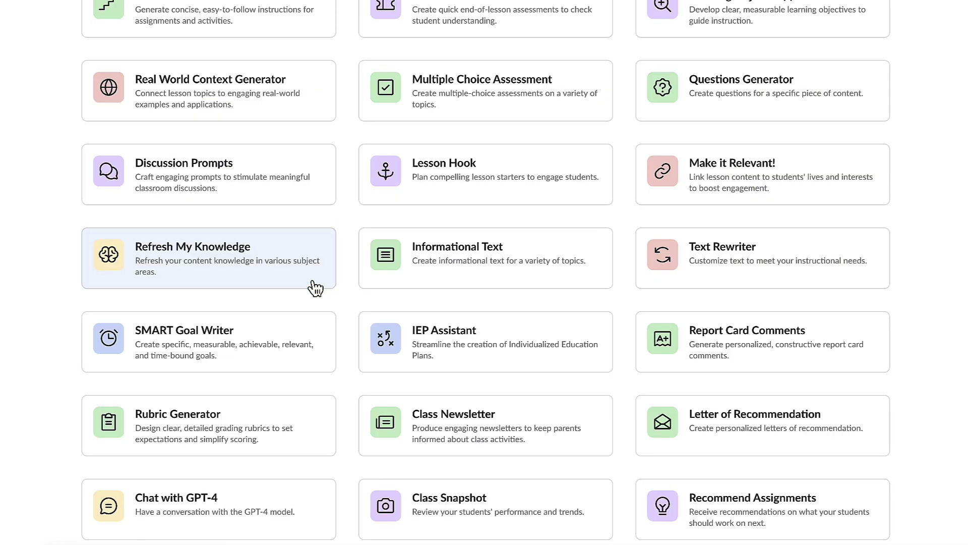
Ask Refresh My Knowledge to review 'The First Amendment 10 grade' through conversation (option 2).
{"action": "left_click", "coordinate": [315, 288]}
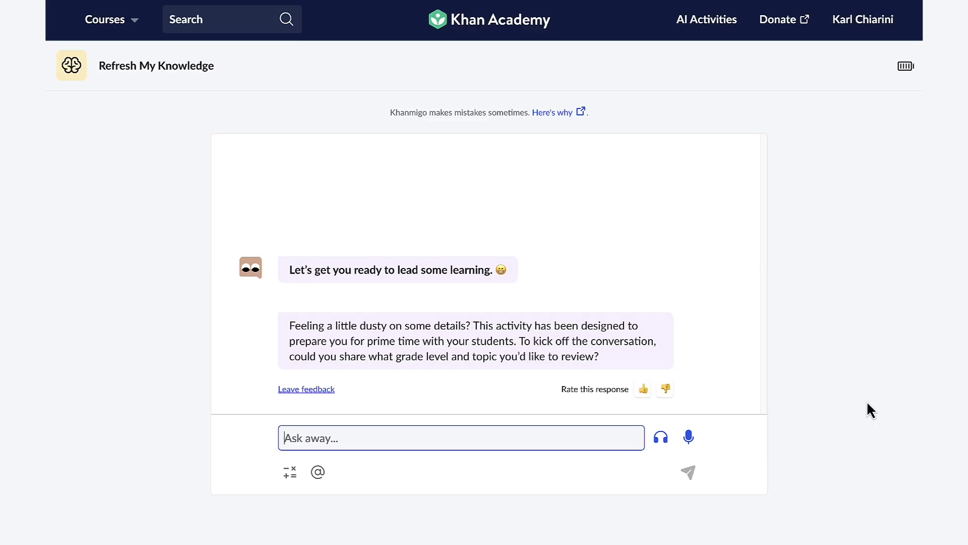
{"action": "type", "text": "The First Amendment"}
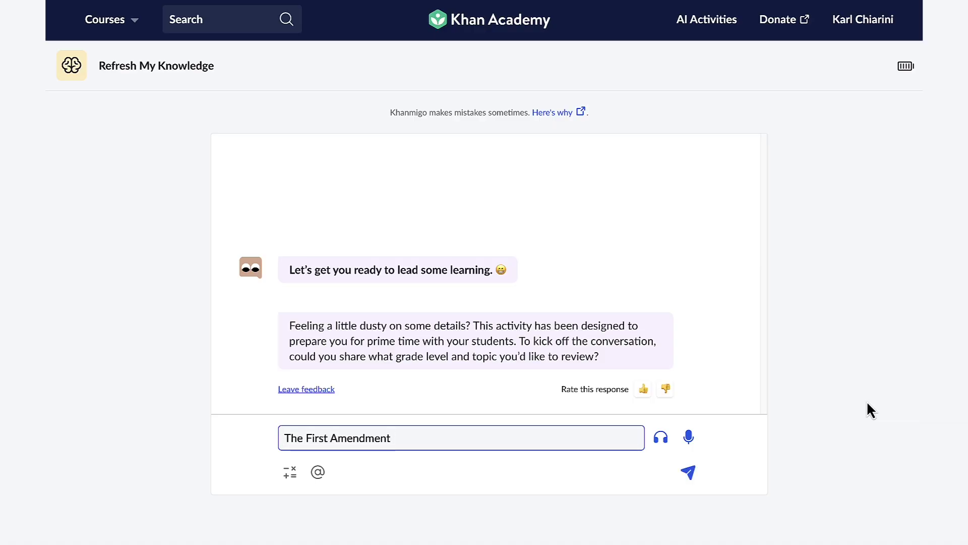
{"action": "type", "text": "10 grade"}
{"action": "key", "text": "Return"}
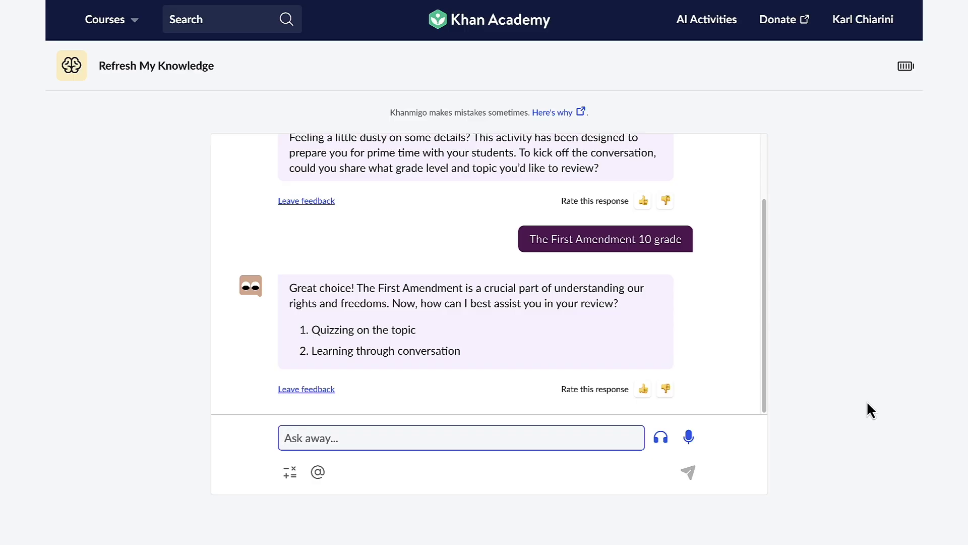
{"action": "type", "text": "2"}
{"action": "key", "text": "Return"}
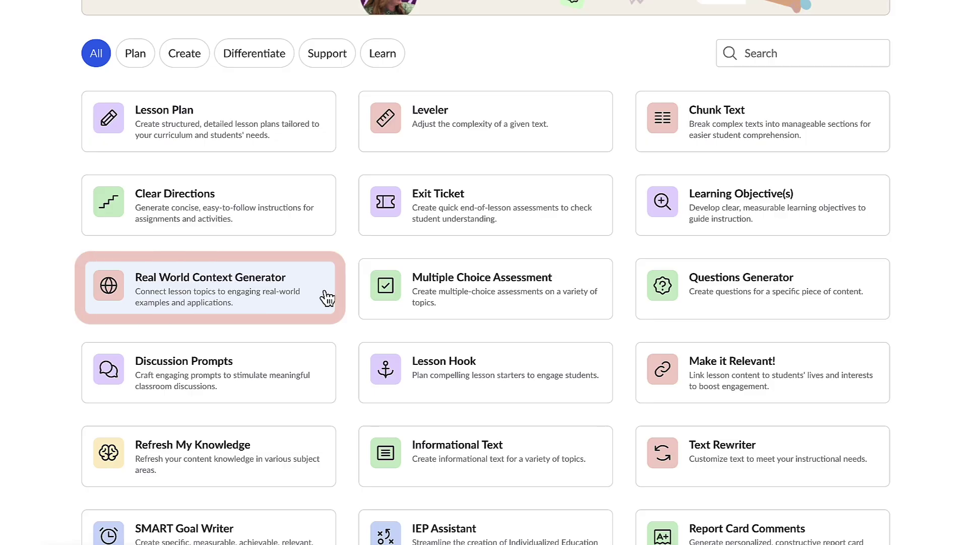
Generate 10th grade real-world context ideas for 'The First Amendment'.
{"action": "left_click", "coordinate": [326, 297]}
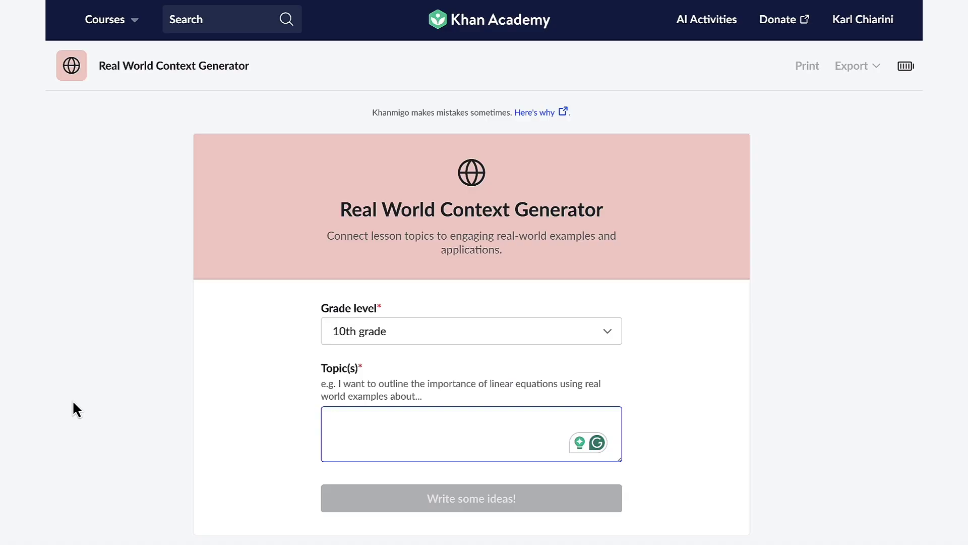
{"action": "type", "text": "The First Amendment"}
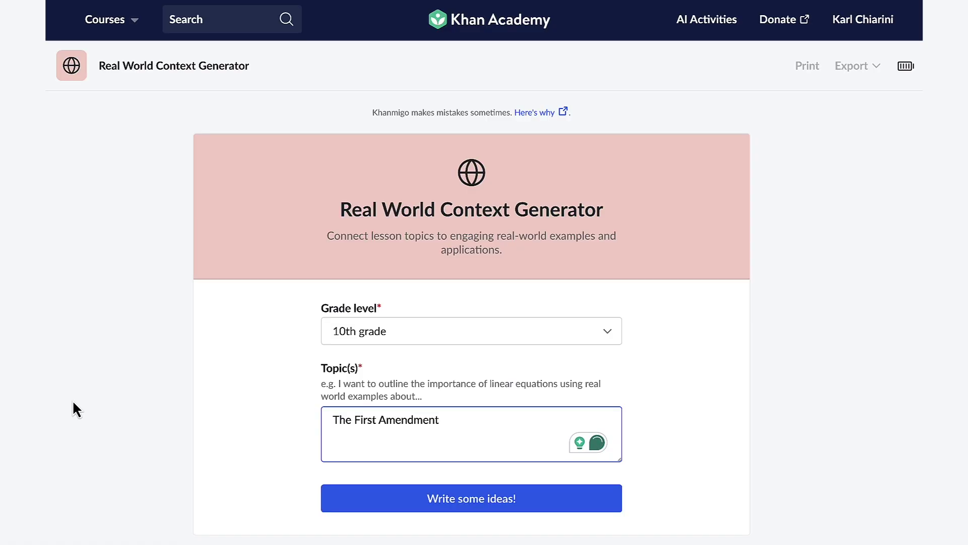
{"action": "left_click", "coordinate": [476, 509]}
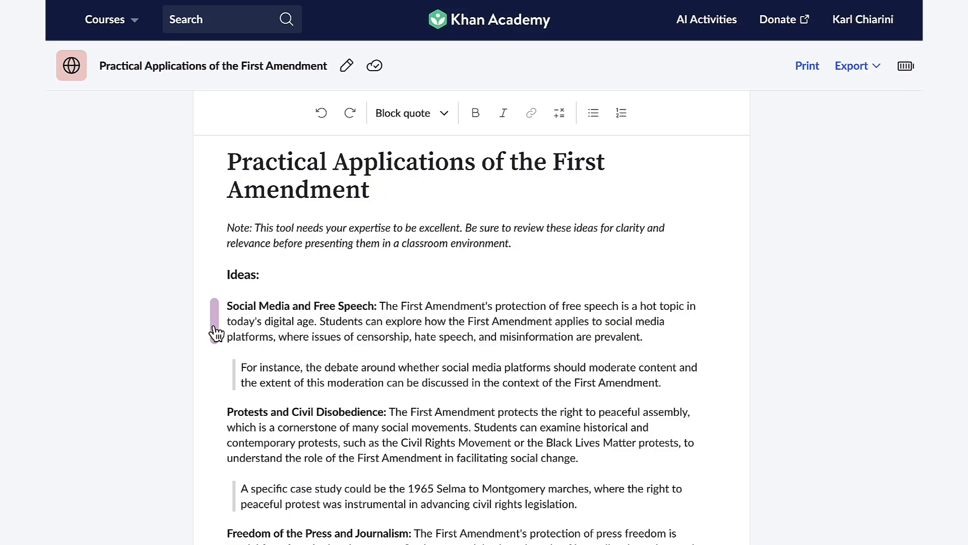
Ask Khanmigo to change the Social Media and Free Speech idea to 'something about sports'.
{"action": "left_click", "coordinate": [215, 333]}
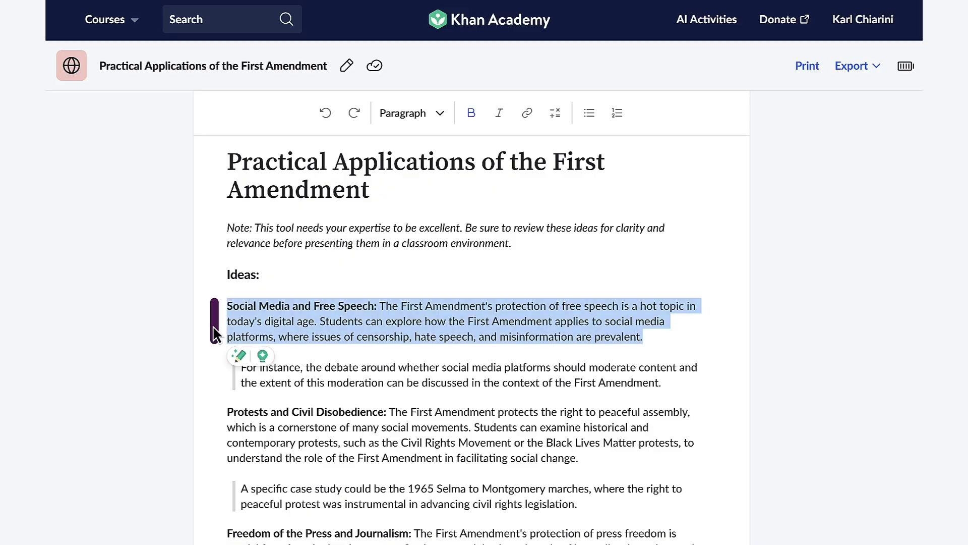
{"action": "left_click", "coordinate": [694, 282]}
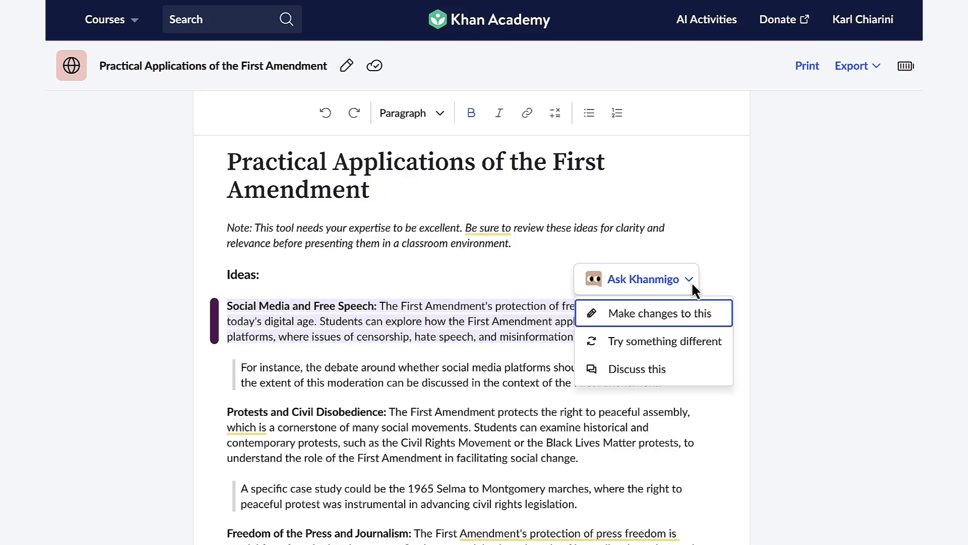
{"action": "left_click", "coordinate": [670, 313]}
{"action": "left_click", "coordinate": [521, 275]}
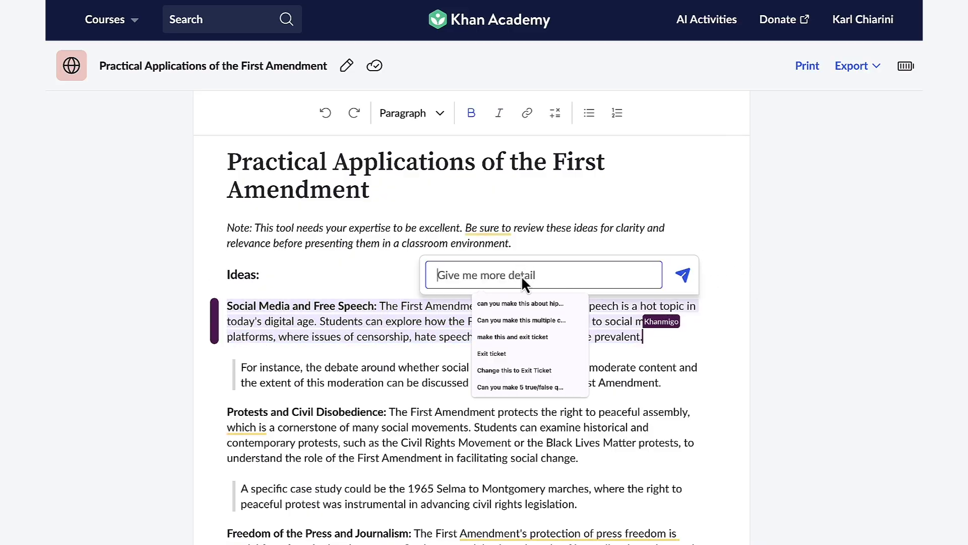
{"action": "type", "text": "something about sports"}
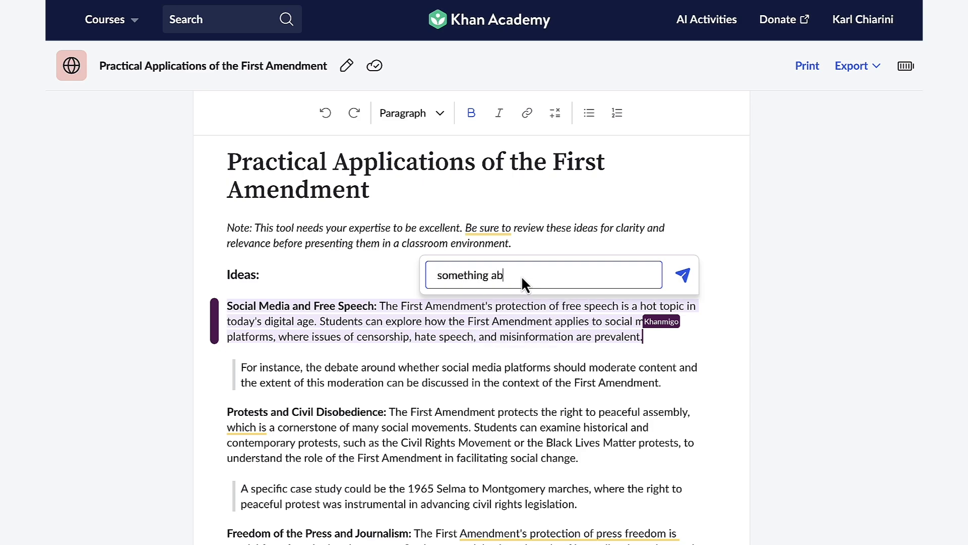
{"action": "key", "text": "Return"}
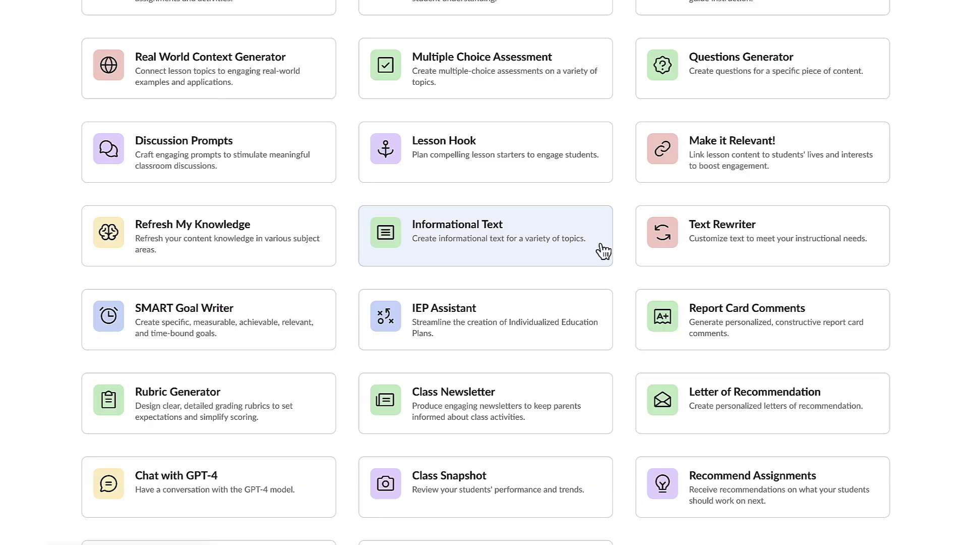
Generate a 9th grade, 300-word informational text on 'Photography: Understanding of the exposure process'.
{"action": "left_click", "coordinate": [604, 250]}
{"action": "left_click", "coordinate": [603, 250]}
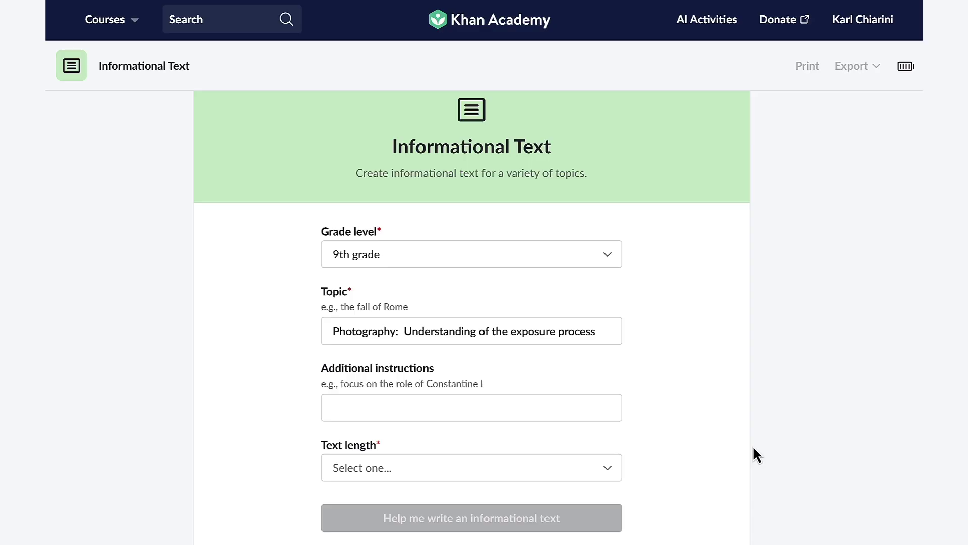
{"action": "left_click", "coordinate": [610, 467]}
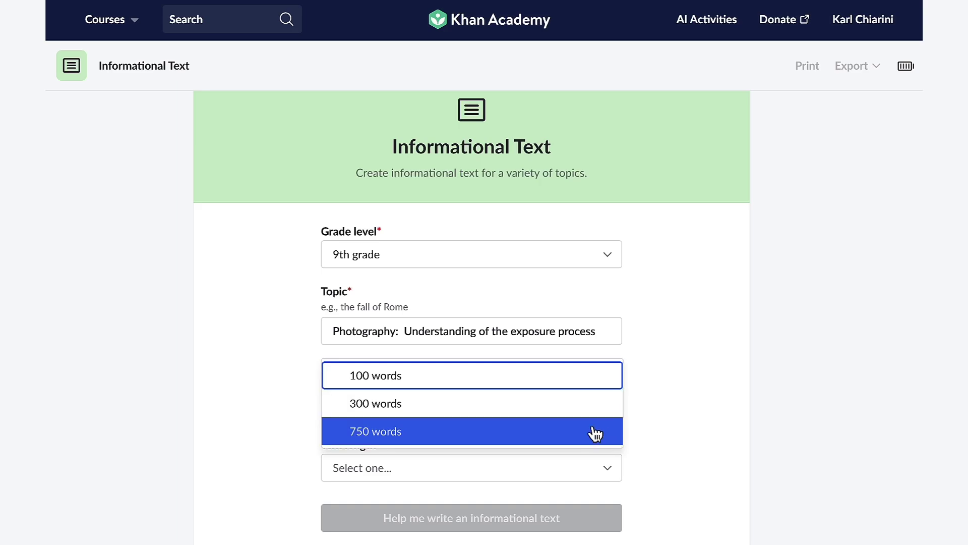
{"action": "left_click", "coordinate": [595, 408]}
{"action": "left_click", "coordinate": [554, 510]}
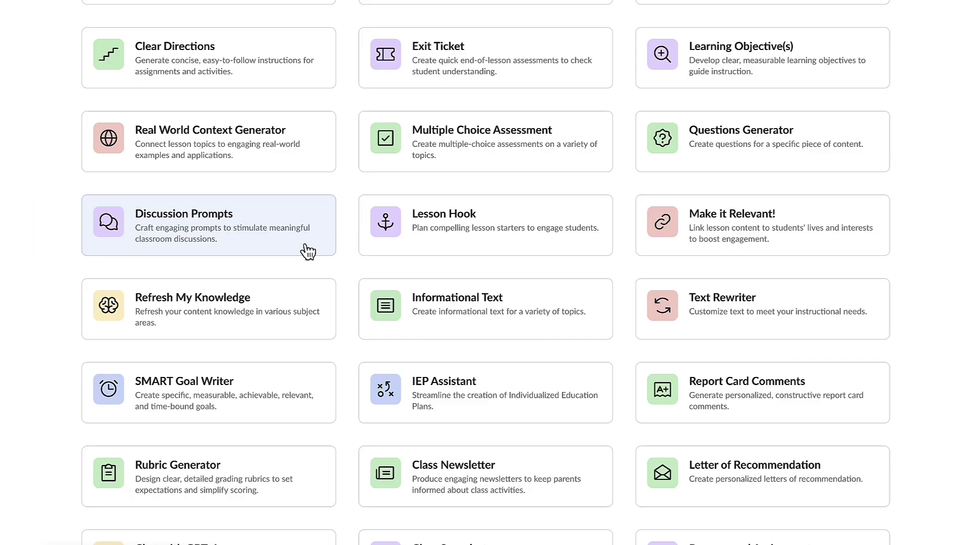
Generate 8th-grade discussion topics for 'Photosynthesis in organisms' with the Discussion Prompts tool.
{"action": "left_click", "coordinate": [308, 250]}
{"action": "left_click", "coordinate": [308, 251]}
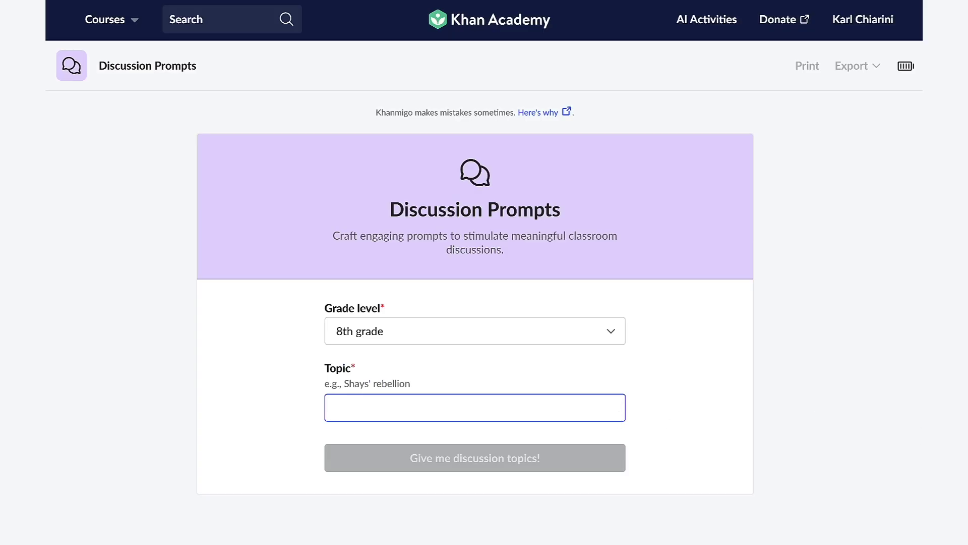
{"action": "type", "text": "Photosynthesis in organisms"}
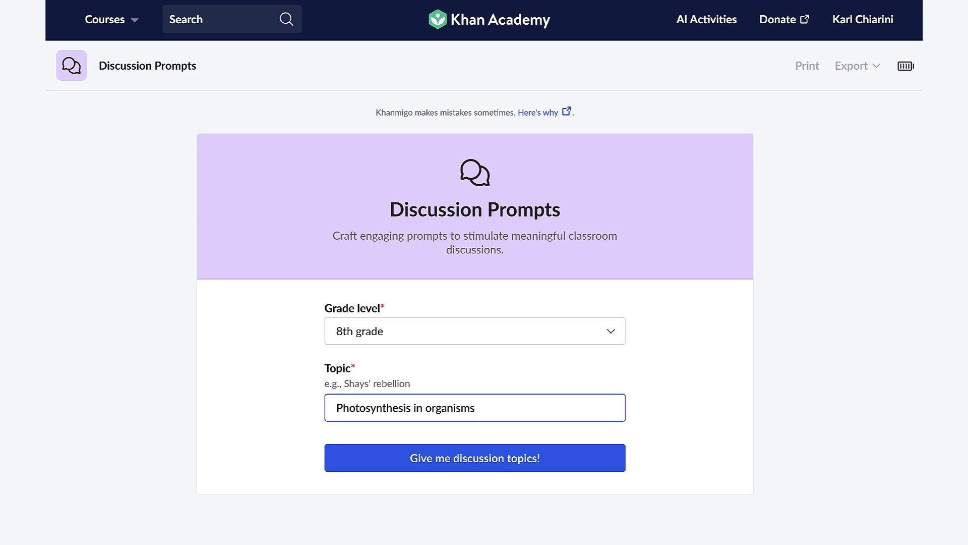
{"action": "left_click", "coordinate": [618, 450]}
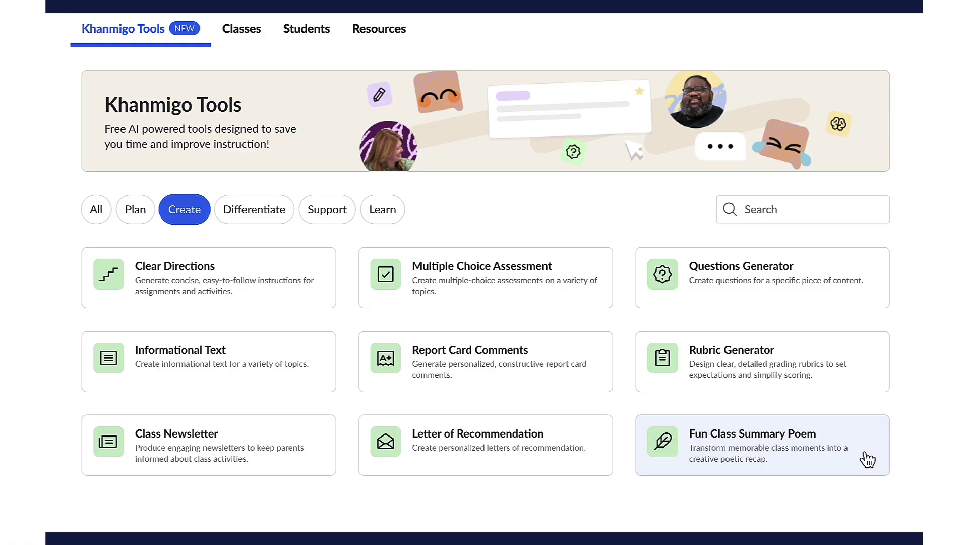
Write a Fun Class Summary Poem with class summary 'Goal-setting' and guiding word 'summer'.
{"action": "left_click", "coordinate": [867, 459]}
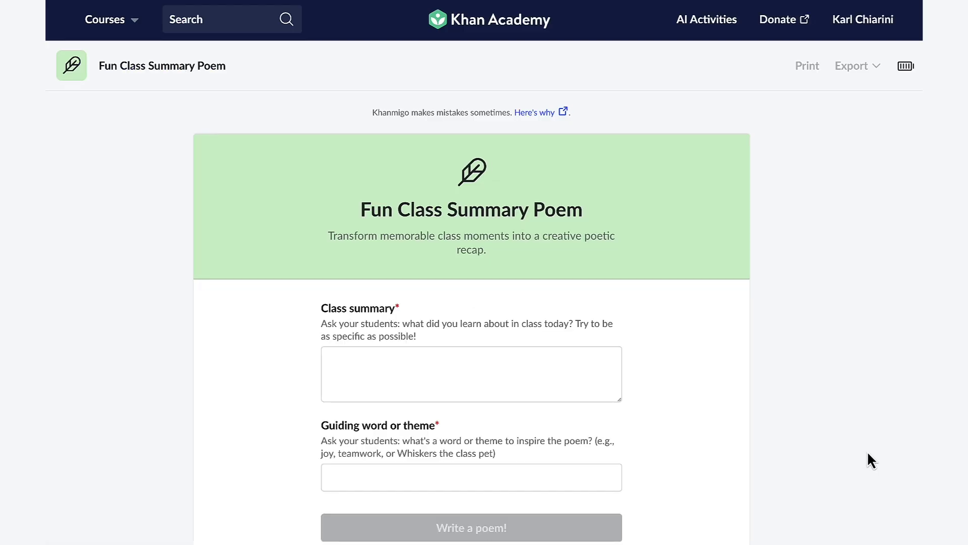
{"action": "scroll", "coordinate": [866, 450], "scroll_direction": "down", "scroll_amount": 1}
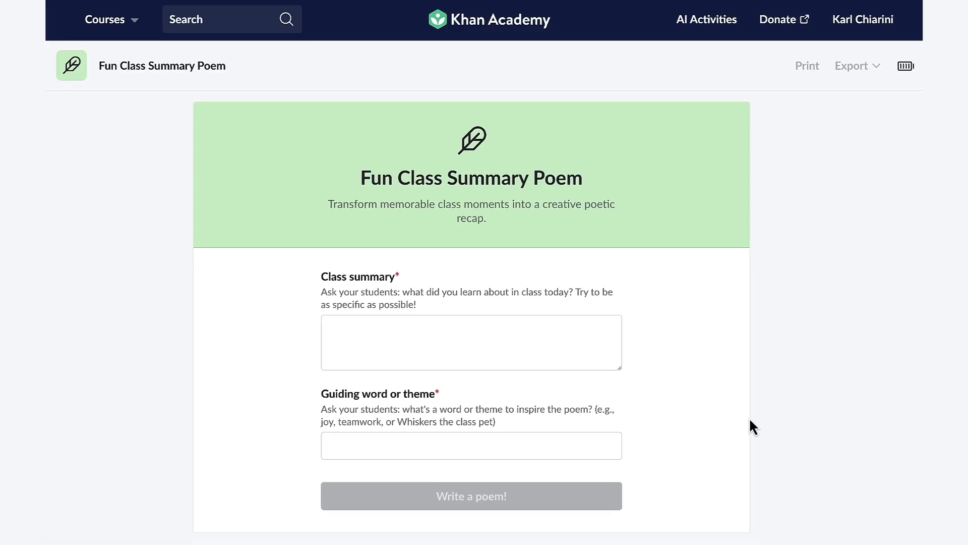
{"action": "left_click", "coordinate": [609, 365]}
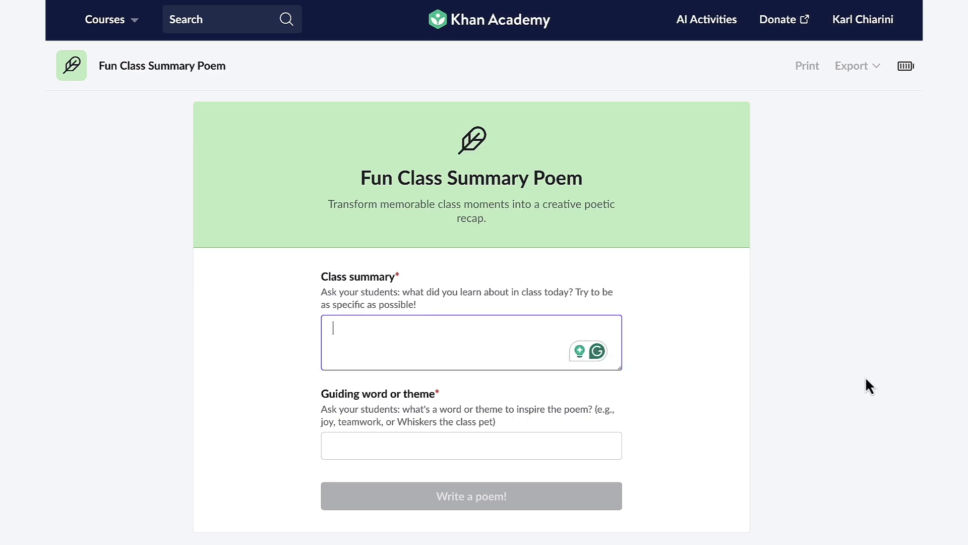
{"action": "type", "text": "Goal-setting"}
{"action": "left_click", "coordinate": [594, 443]}
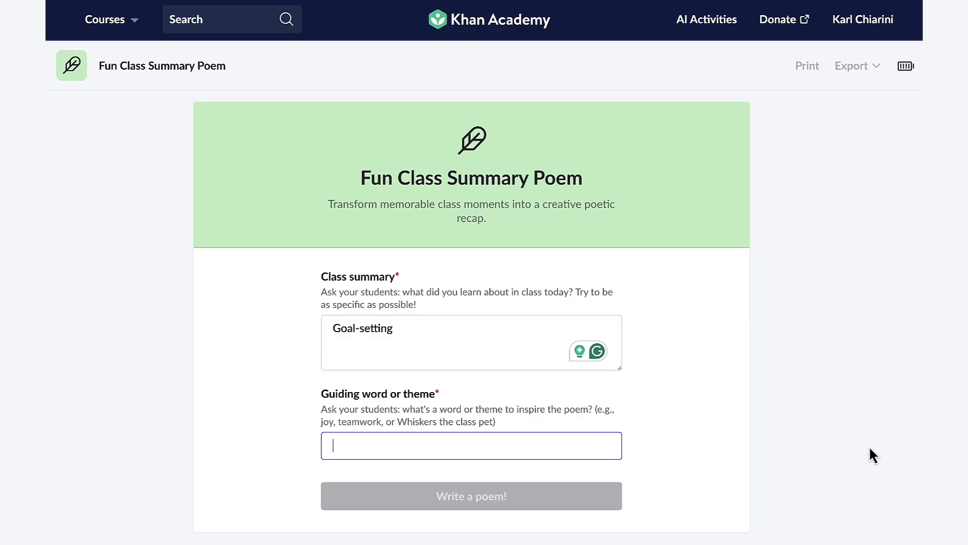
{"action": "type", "text": "summer"}
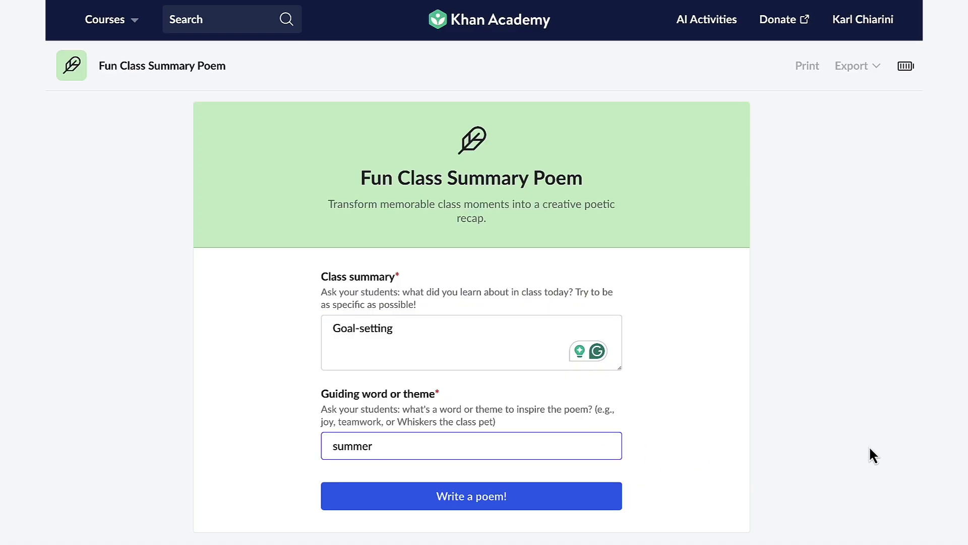
{"action": "left_click", "coordinate": [601, 499]}
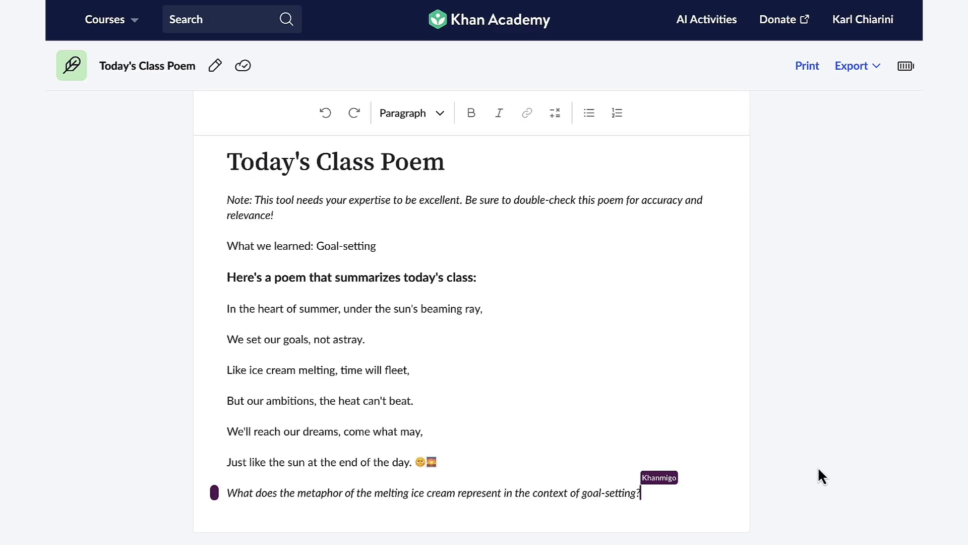